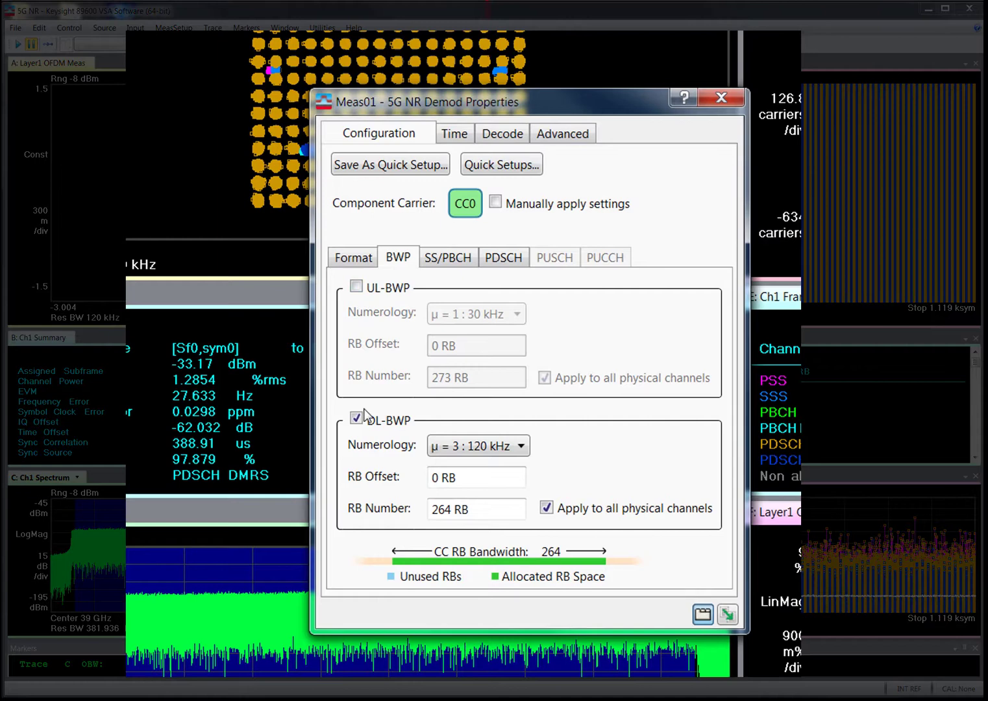
Save the FR2 400 MHz downlink settings as a shared quick setup and list the saved quick setups.
click(489, 450)
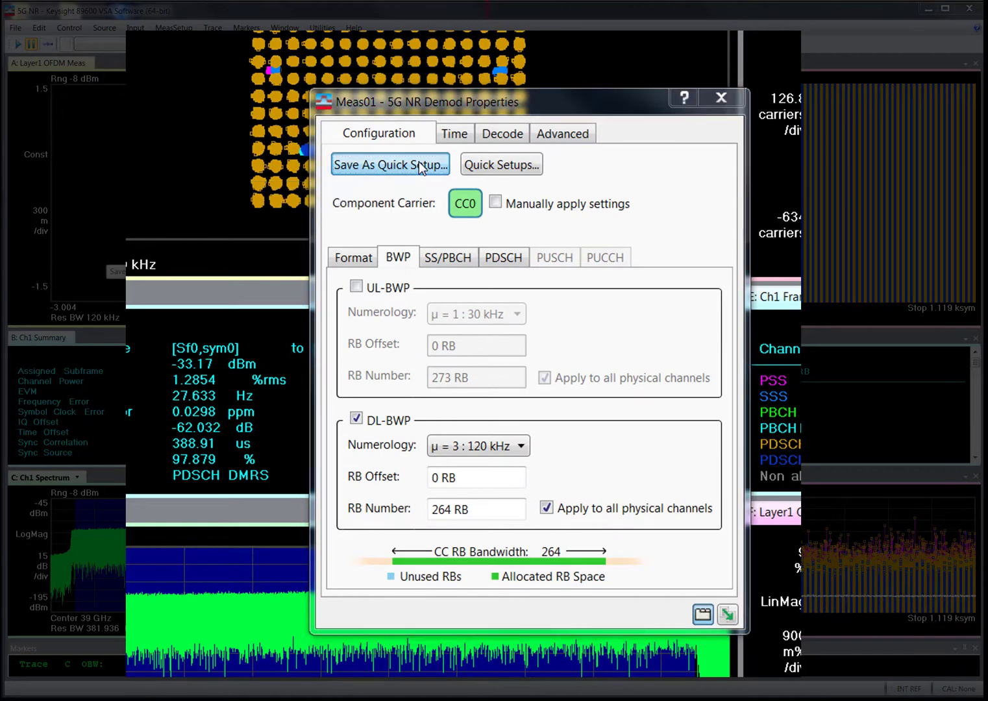
click(419, 164)
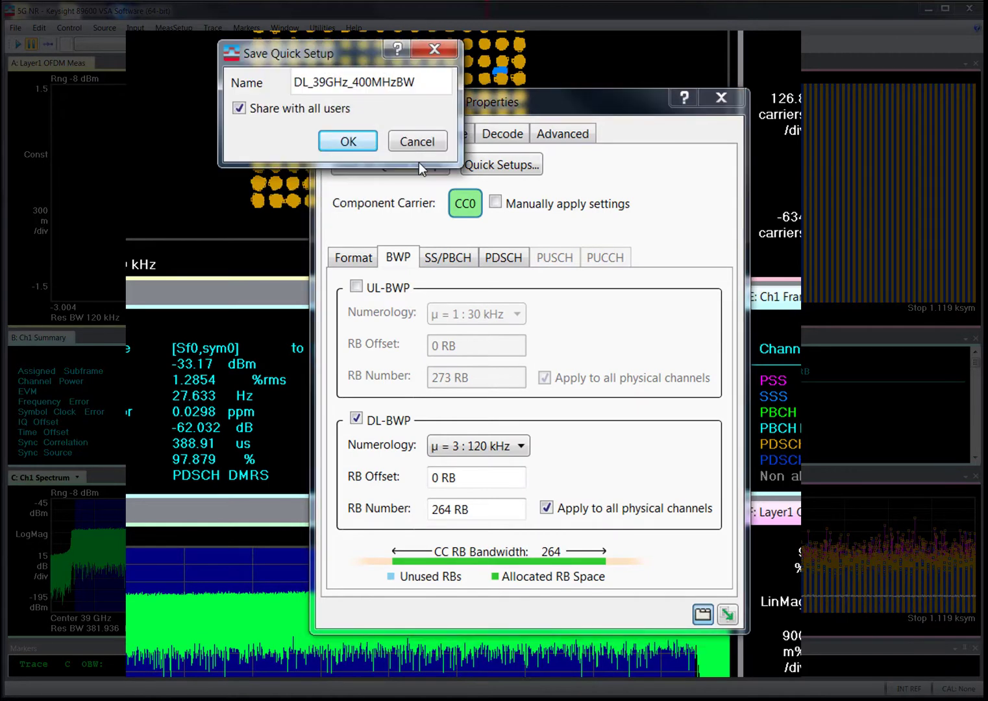
click(349, 142)
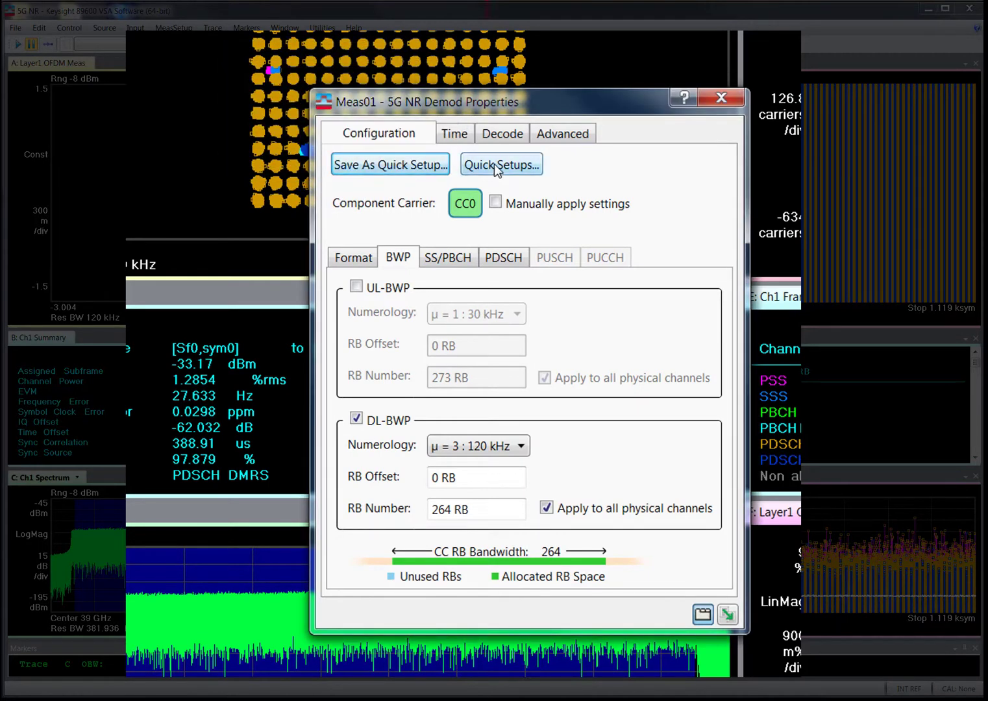
click(498, 169)
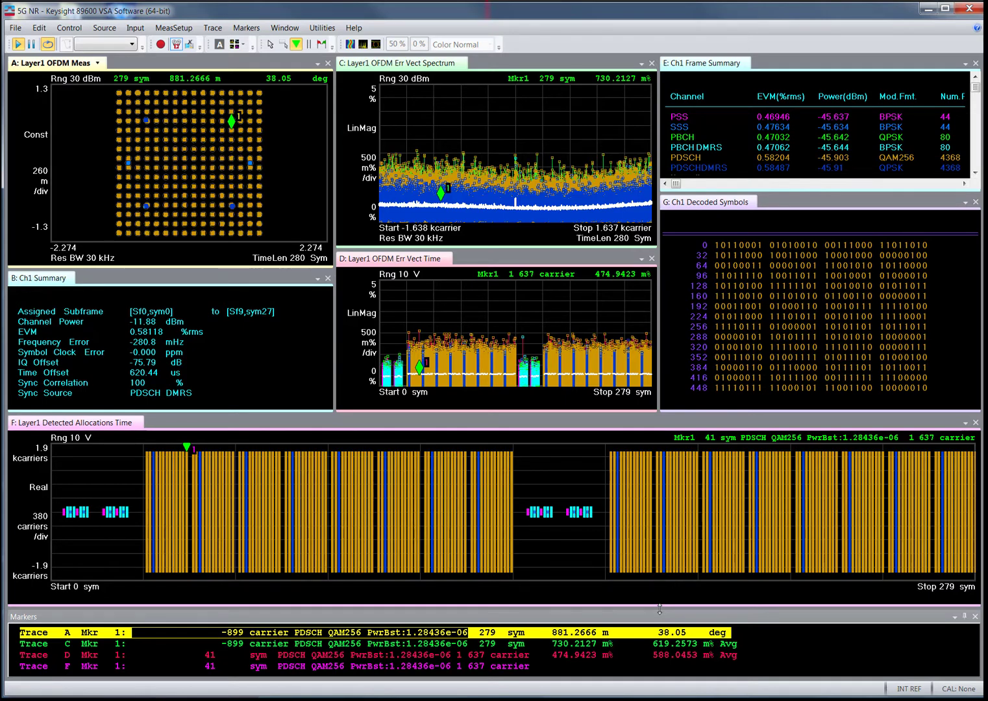
Peak-search Marker 1 on trace D to symbol 218, carrier −899 (3.0976 %).
right_click(350, 322)
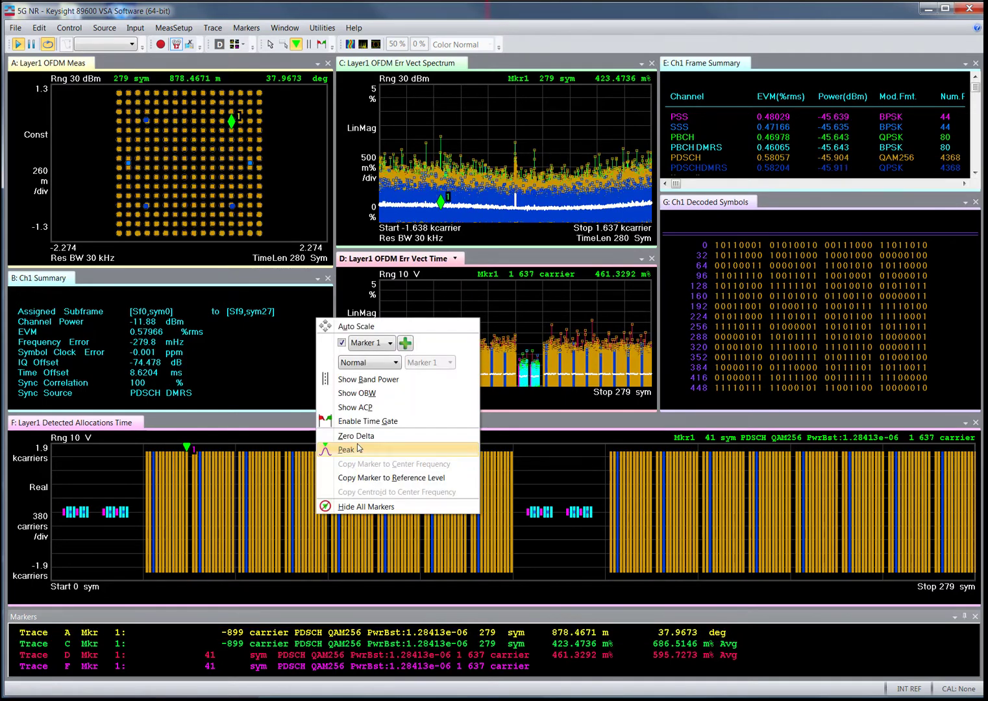
click(359, 448)
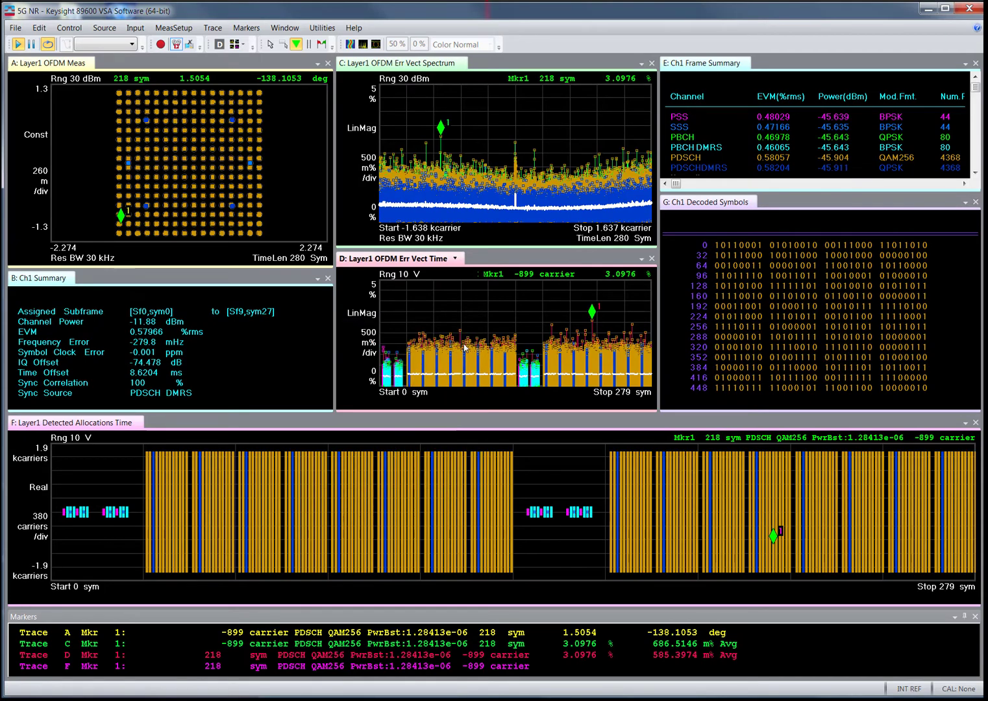